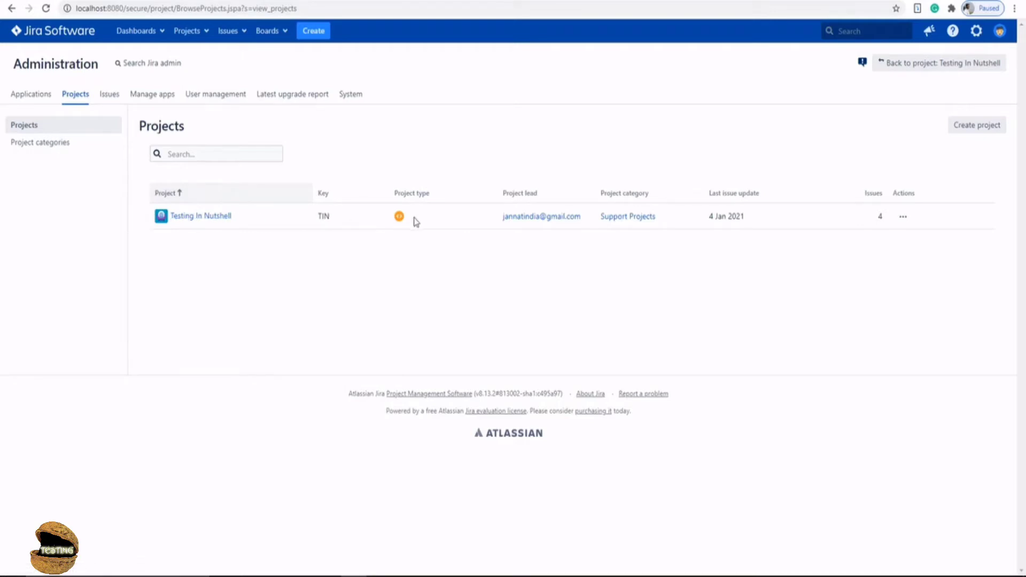
pyautogui.moveTo(402, 220)
pyautogui.click(903, 219)
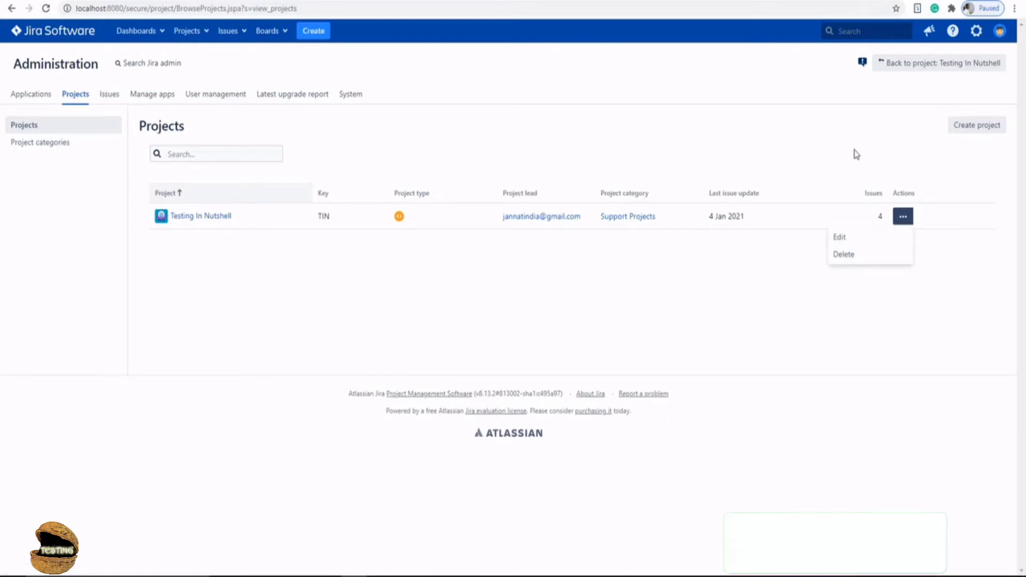
pyautogui.click(942, 142)
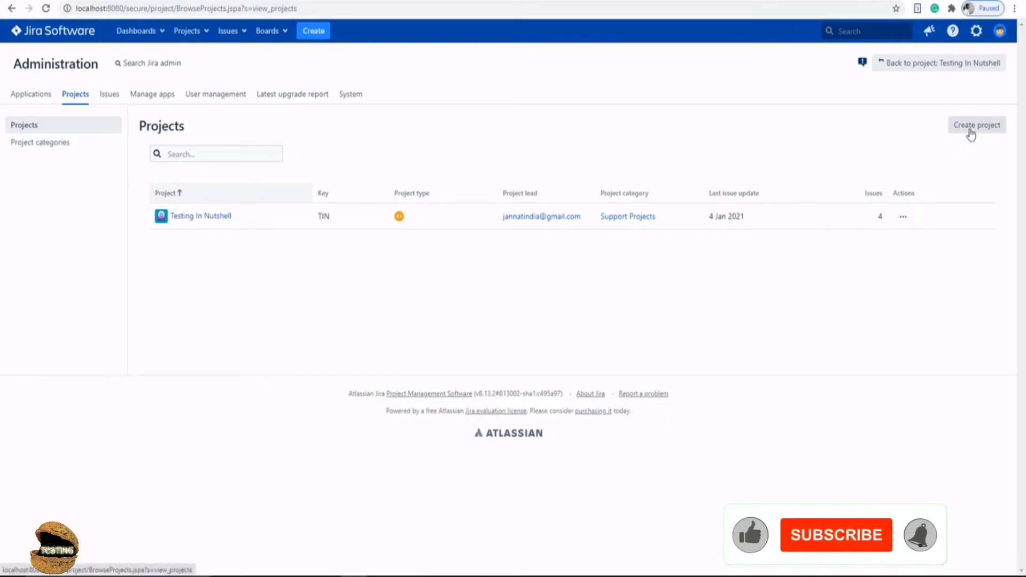
pyautogui.click(208, 33)
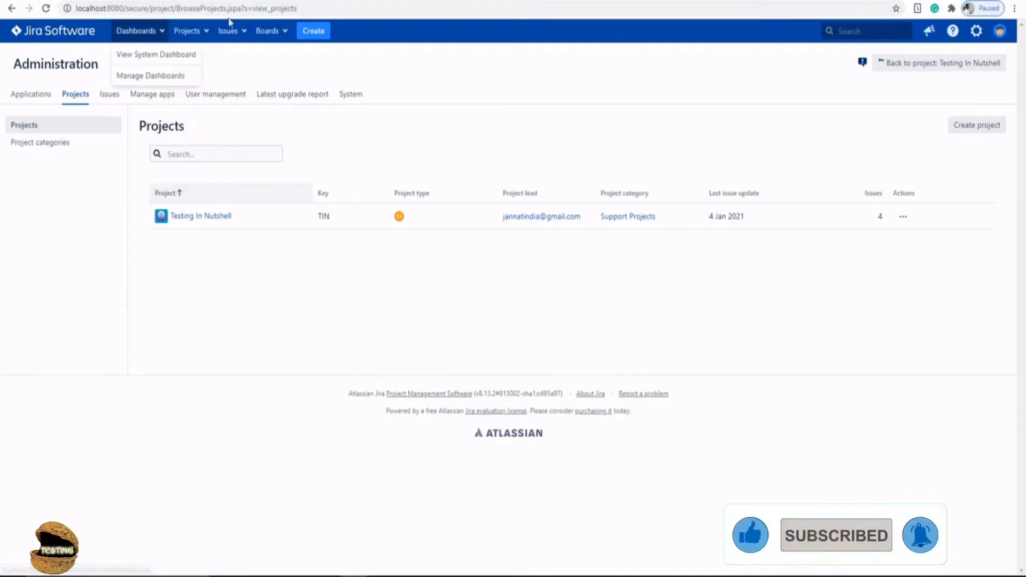
pyautogui.moveTo(209, 40)
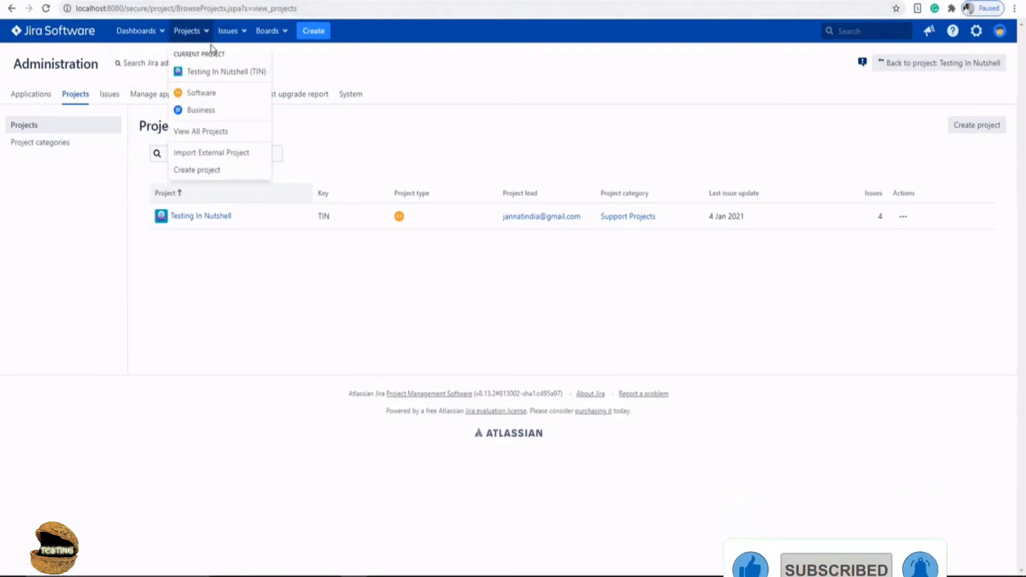
pyautogui.click(377, 150)
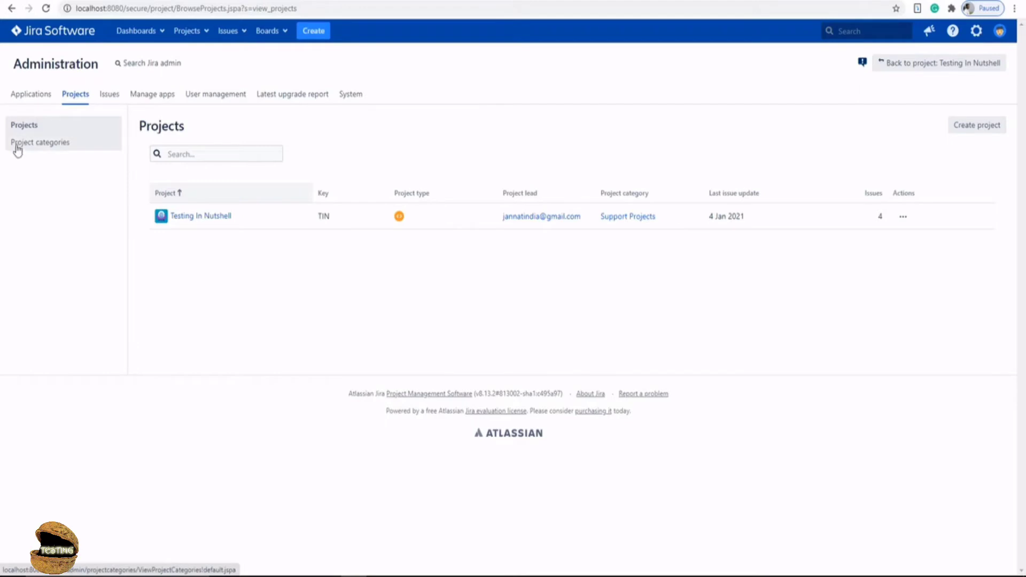
# Open the project categories administration page, entering the administrator account password to confirm access
pyautogui.click(51, 146)
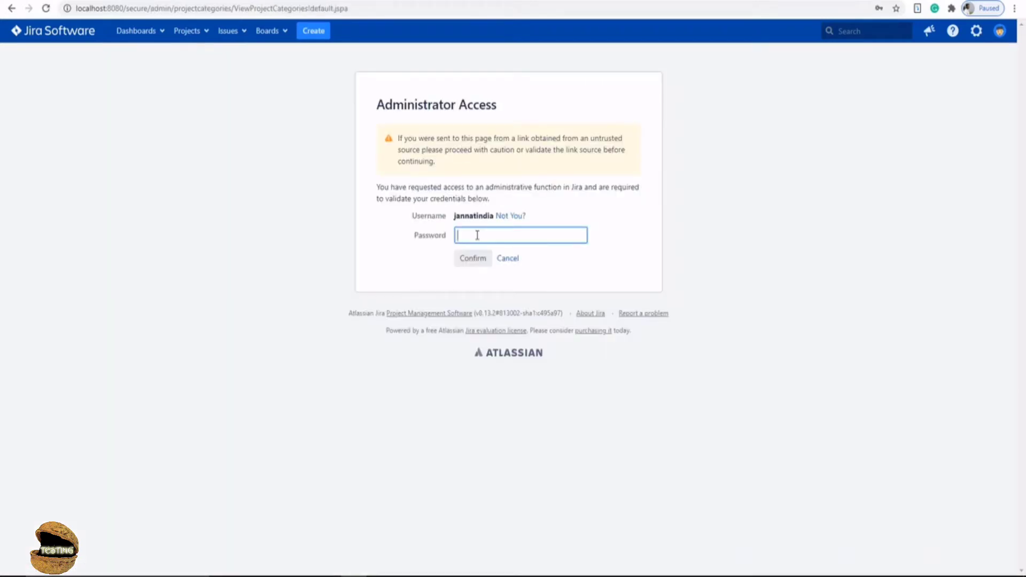
pyautogui.click(499, 235)
pyautogui.click(494, 263)
pyautogui.click(473, 258)
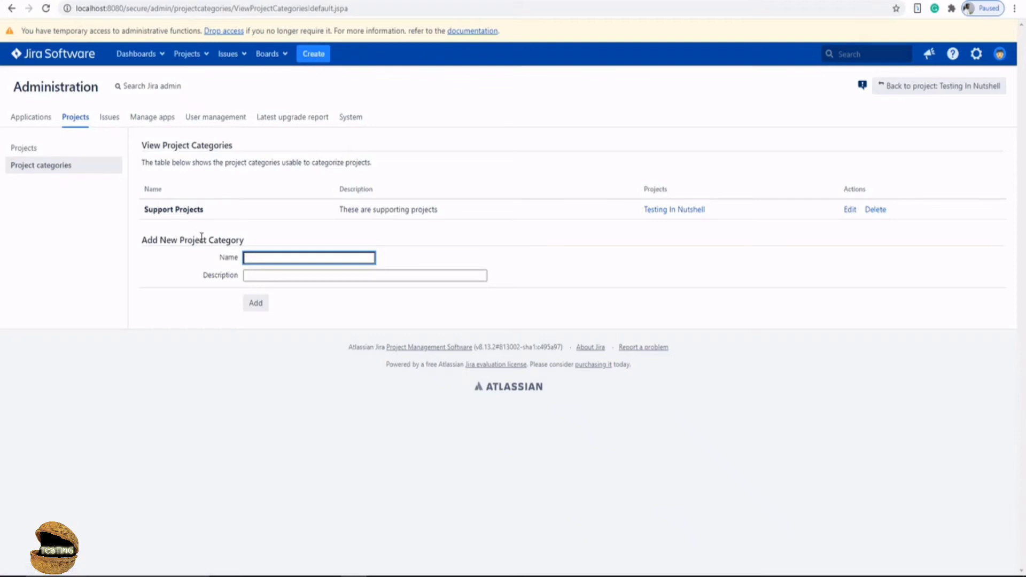
# Name the new project category "Maintenance Projects"
pyautogui.moveTo(208, 241); pyautogui.dragTo(239, 240)
pyautogui.click(264, 258)
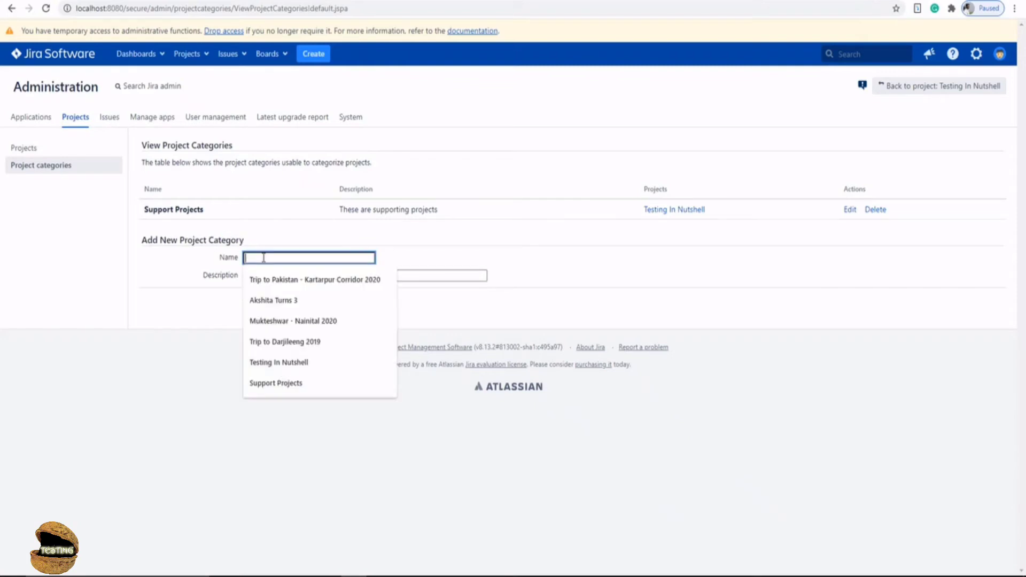
pyautogui.write('Maintenance')
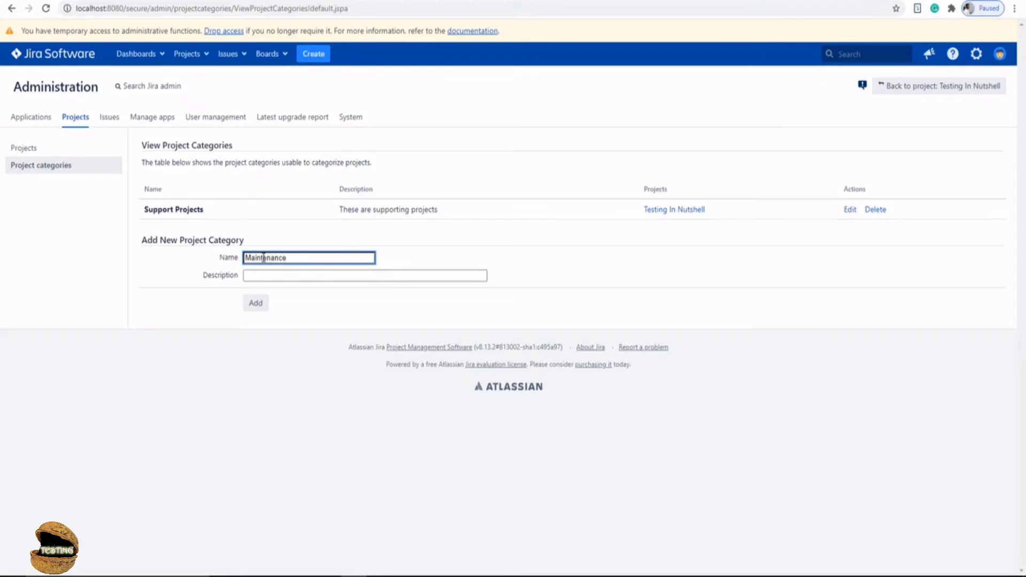
pyautogui.write(' Projecy')
pyautogui.press('BackSpace')
pyautogui.write('ts')
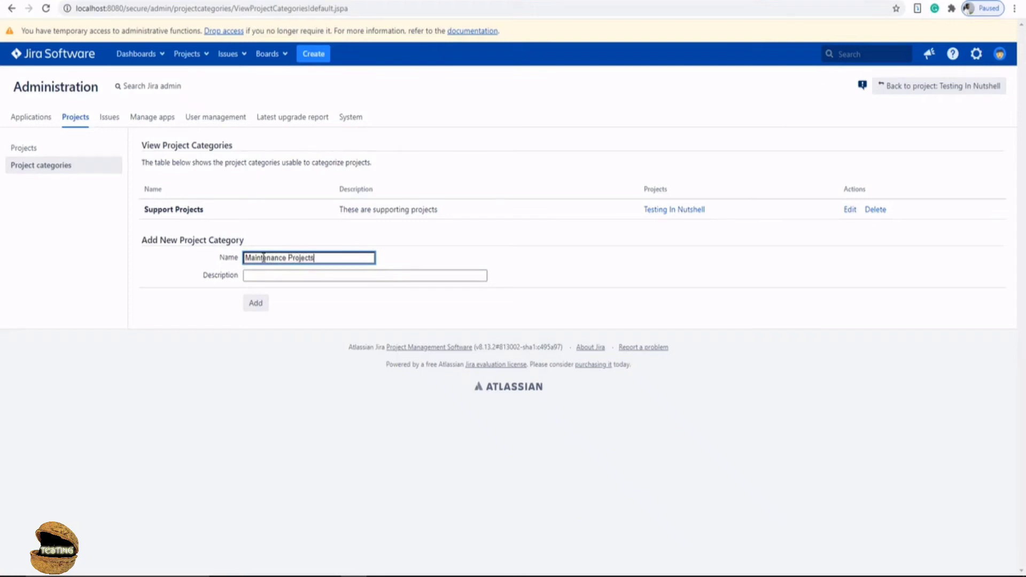
# Describe the new category as "These are maintenance projects" and add it to the project categories
pyautogui.click(294, 277)
pyautogui.write('Thesre a')
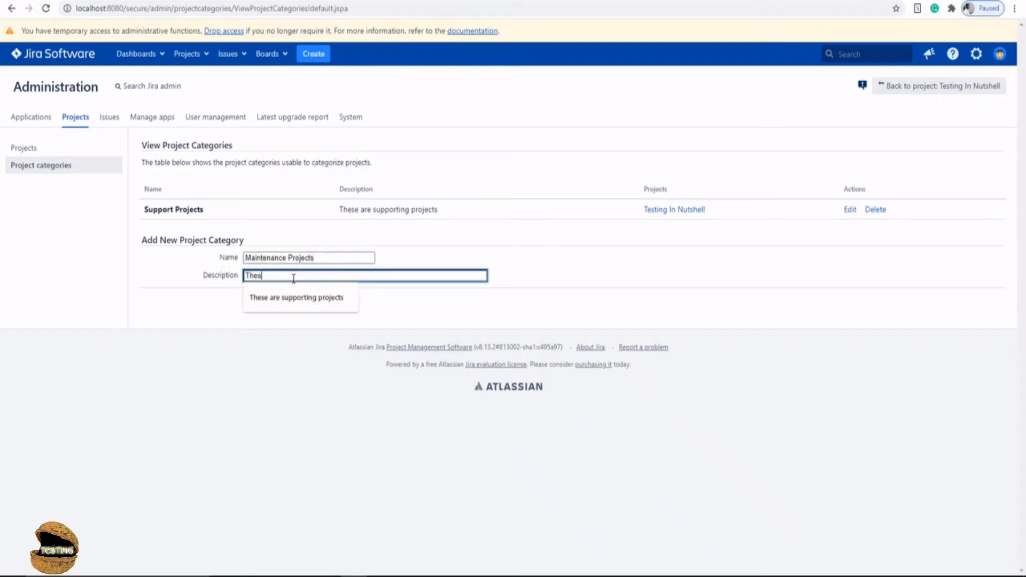
pyautogui.press('BackSpace')
pyautogui.press('BackSpace')
pyautogui.press('BackSpace')
pyautogui.press('BackSpace')
pyautogui.write('e are maintenna')
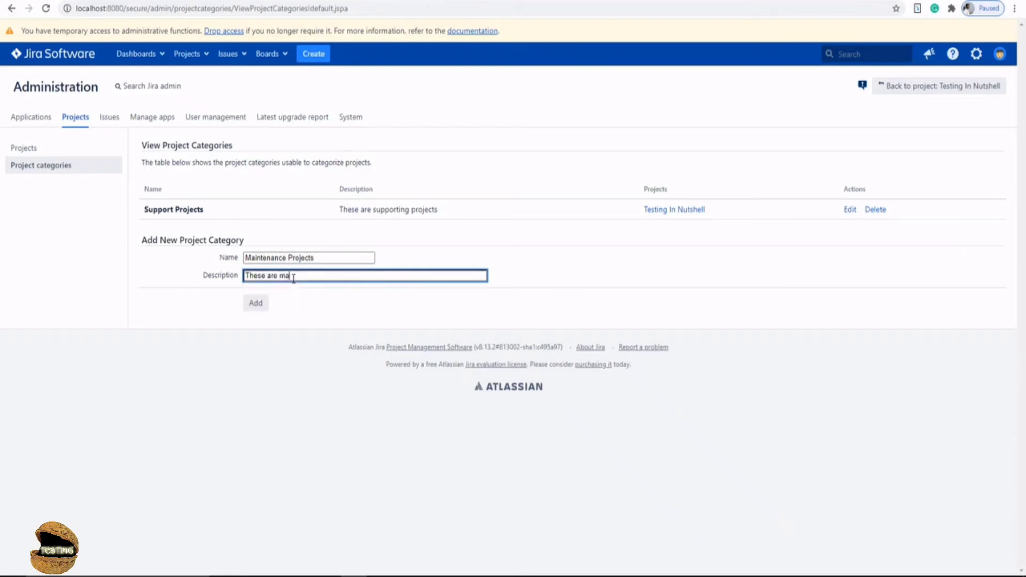
pyautogui.press('BackSpace')
pyautogui.press('BackSpace')
pyautogui.write('ance projects')
pyautogui.click(256, 303)
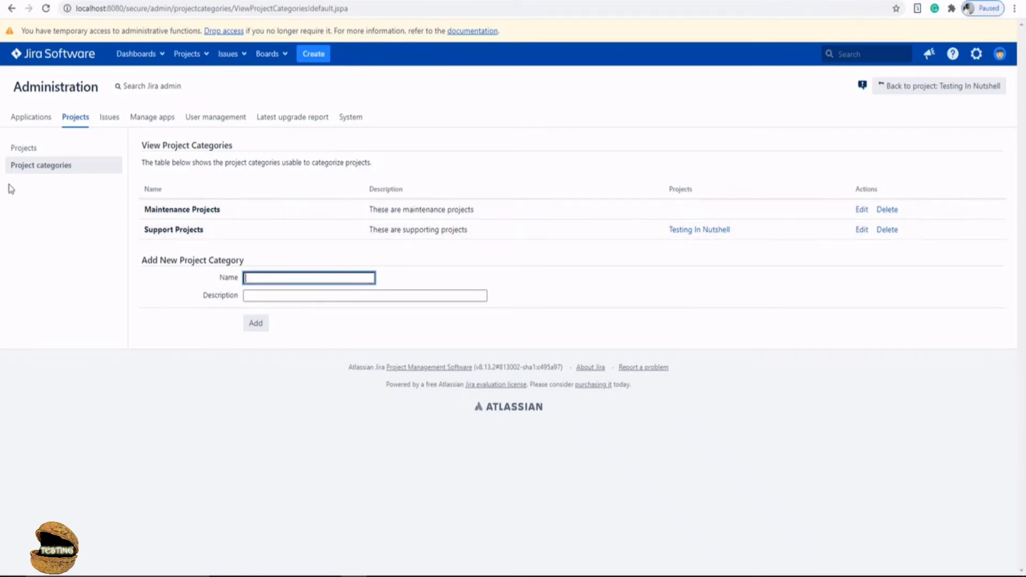
# Edit the Testing In Nutshell project from the project list, set its category to Maintenance Projects and save the details
pyautogui.click(35, 148)
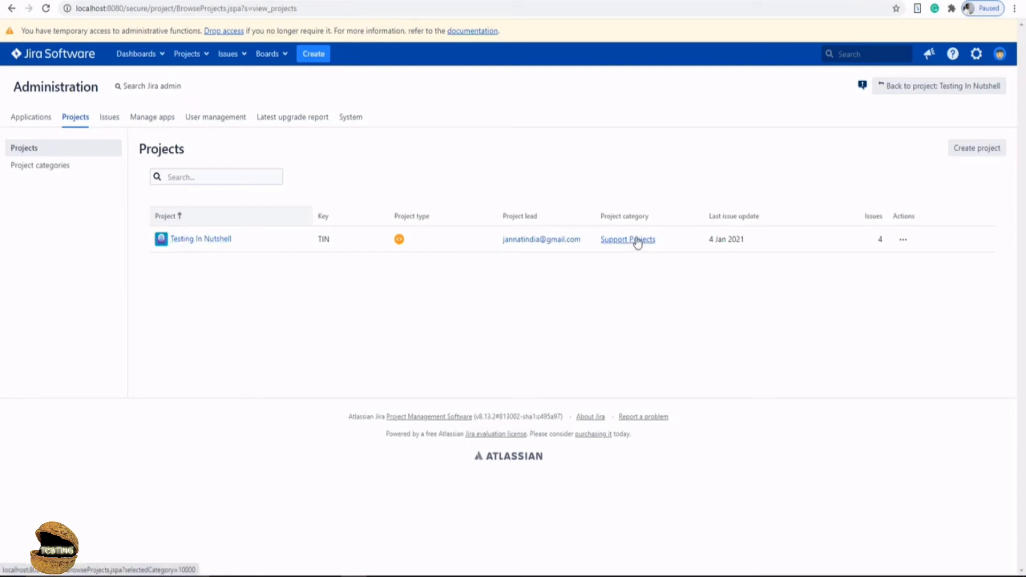
pyautogui.click(907, 242)
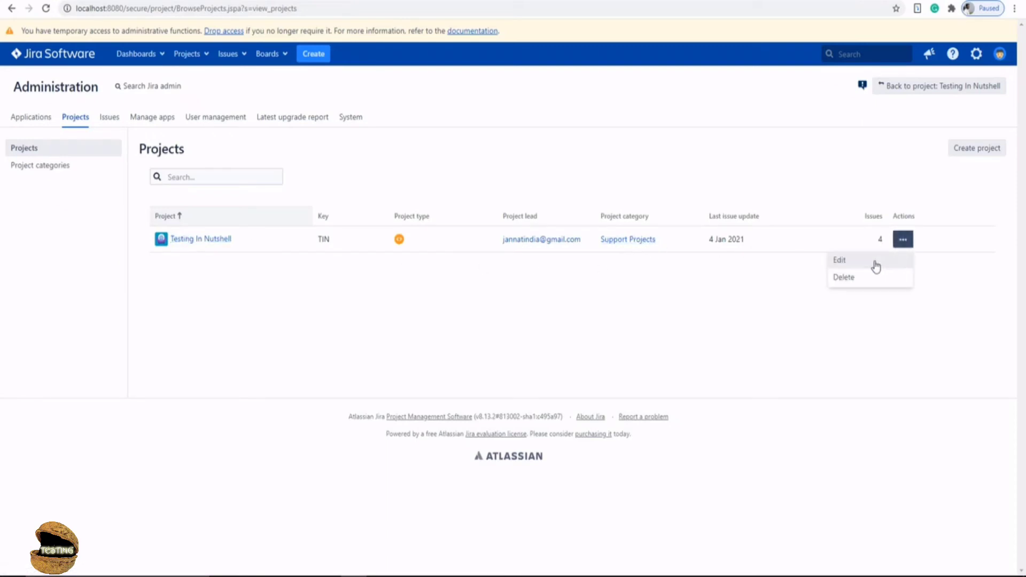
pyautogui.click(871, 265)
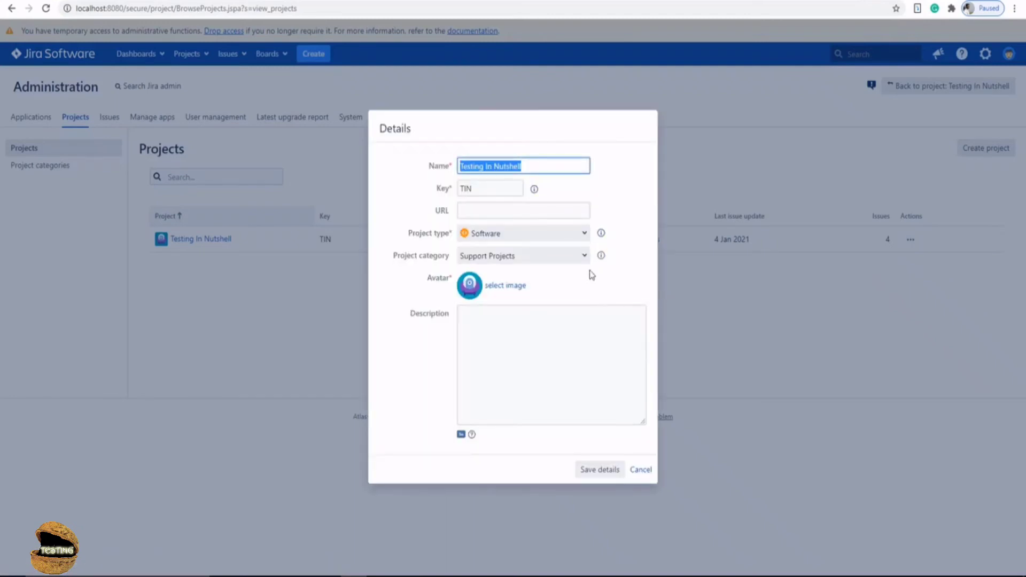
pyautogui.click(584, 257)
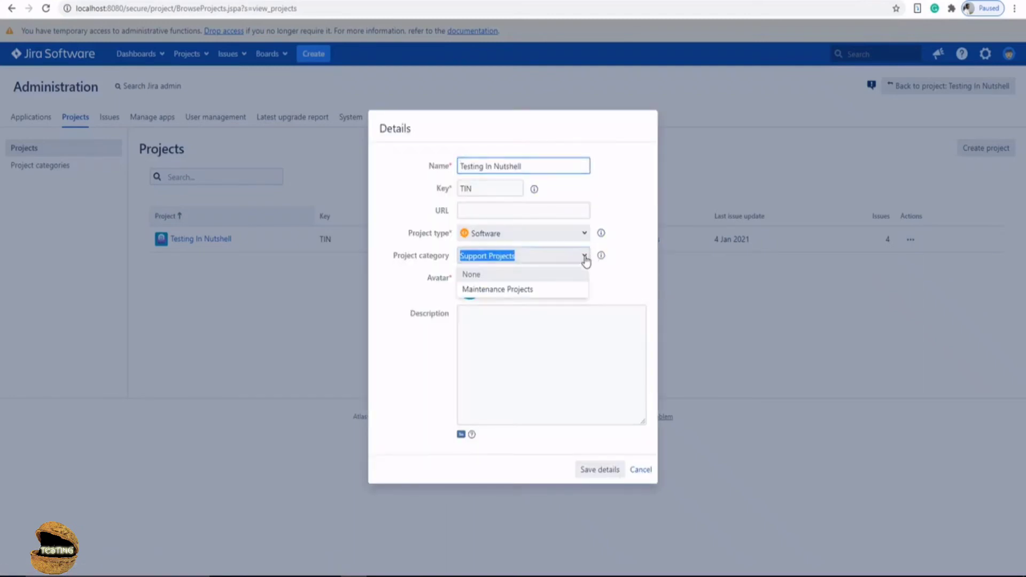
pyautogui.click(552, 291)
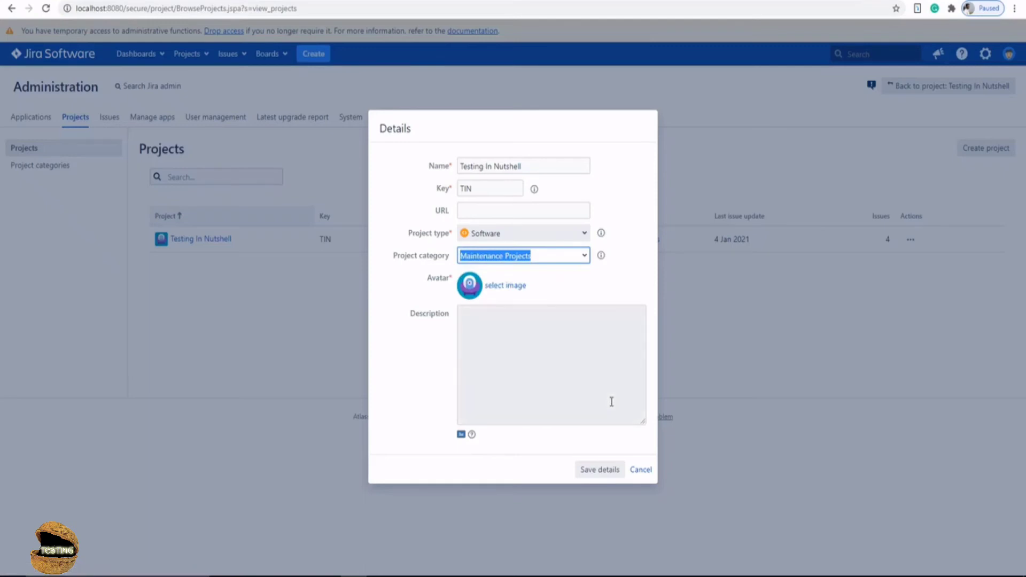
pyautogui.click(591, 470)
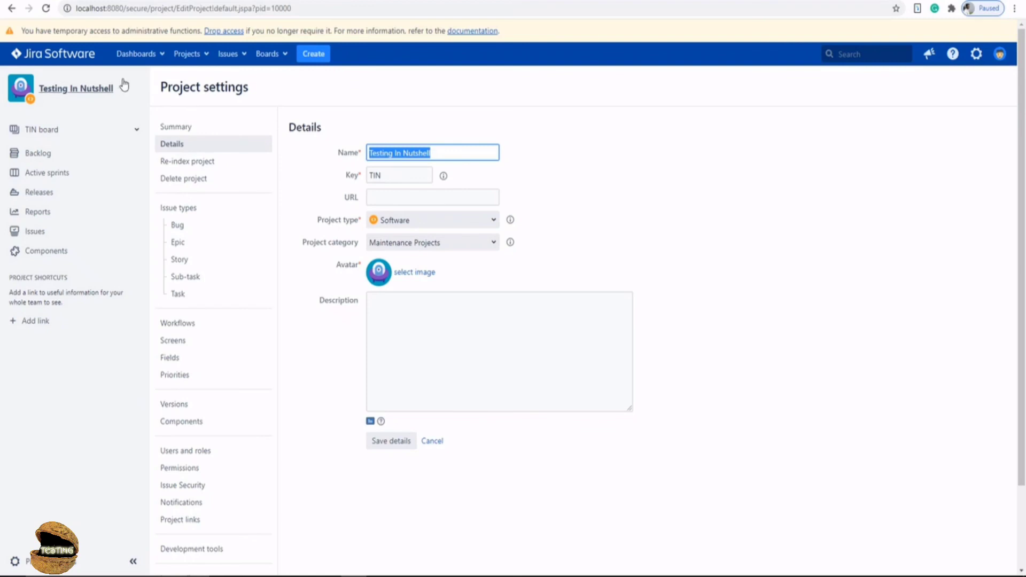
# Go from the project settings back to the Projects page of Jira administration
pyautogui.moveTo(161, 86); pyautogui.dragTo(256, 94)
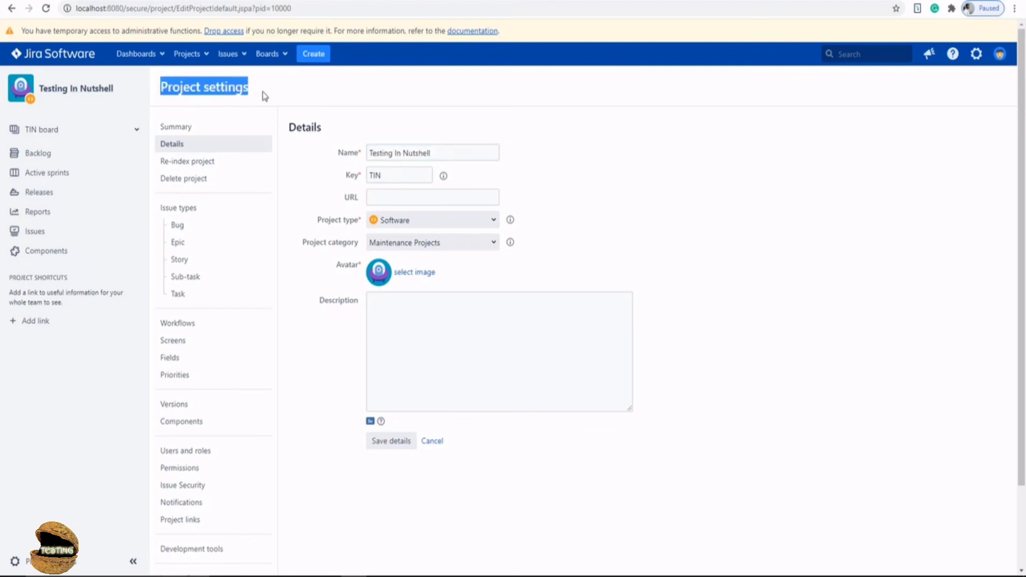
pyautogui.click(974, 63)
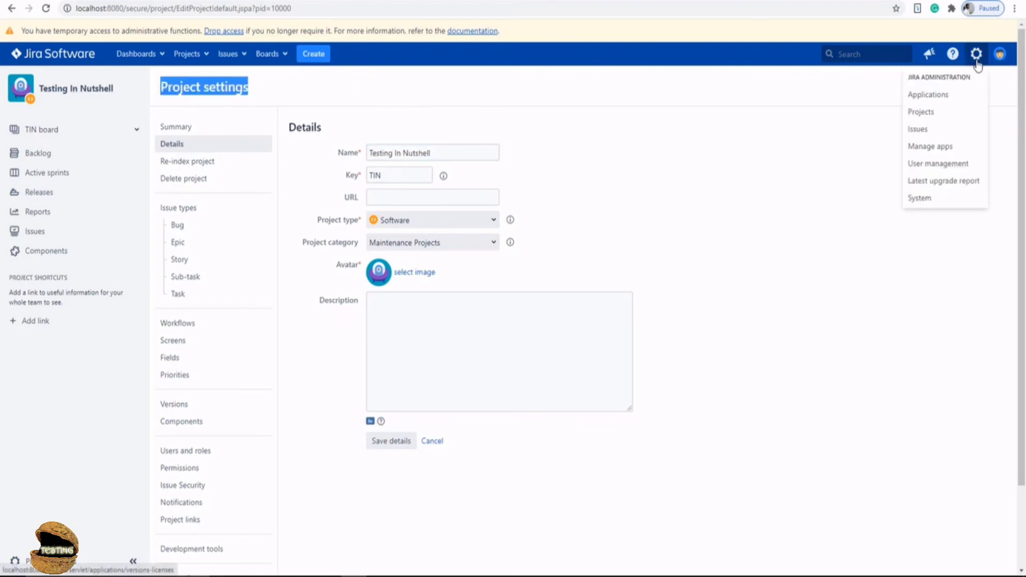
pyautogui.click(933, 113)
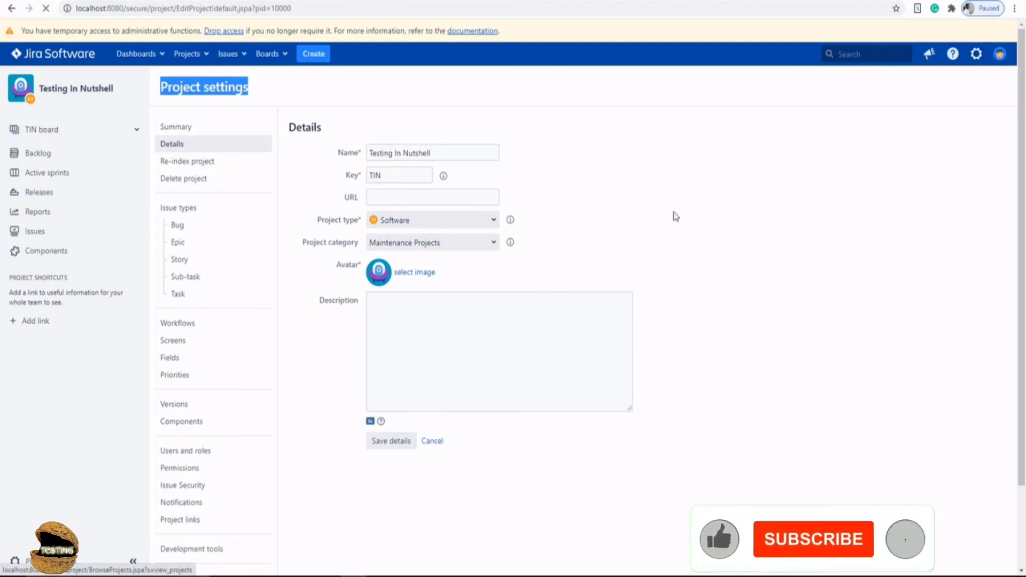